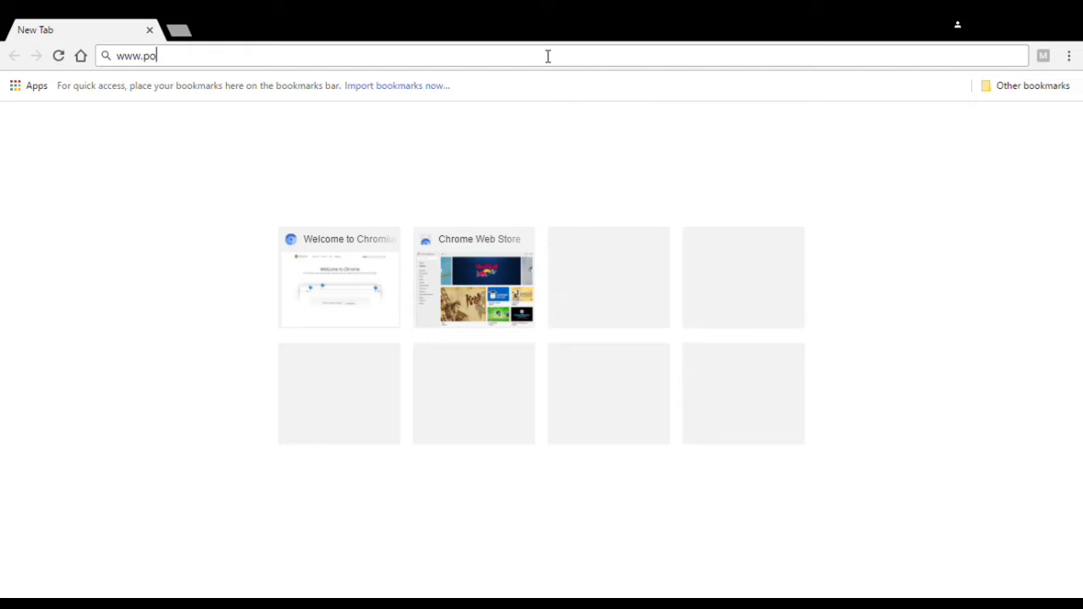
text(stermywall.com)
key(Return)
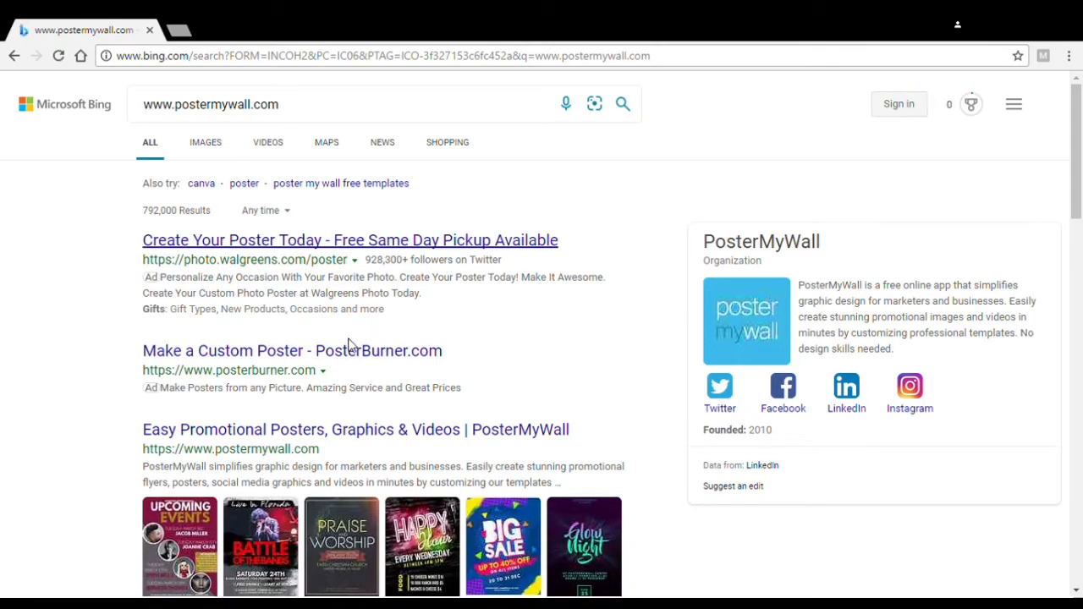
click(307, 434)
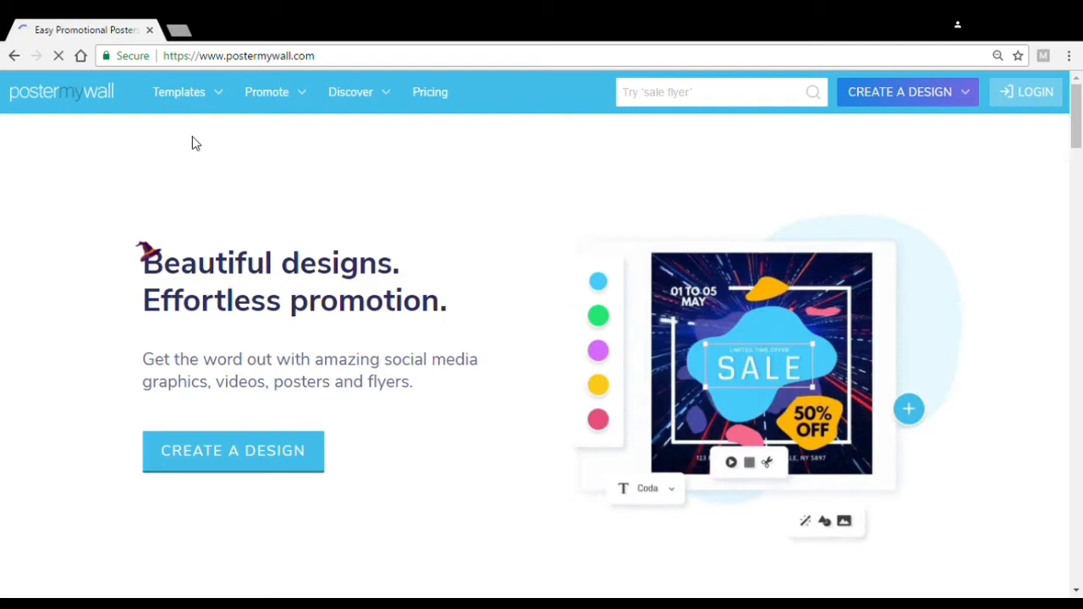
Open the Create a Design template gallery and dismiss the user-type prompt with Maybe Later
mouse_move(191, 108)
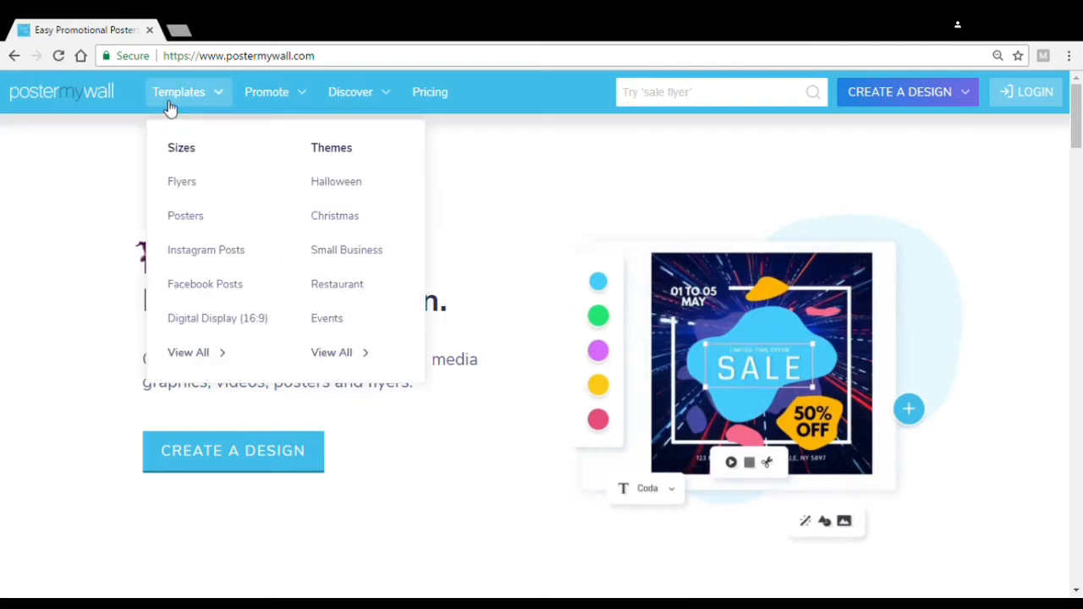
click(306, 442)
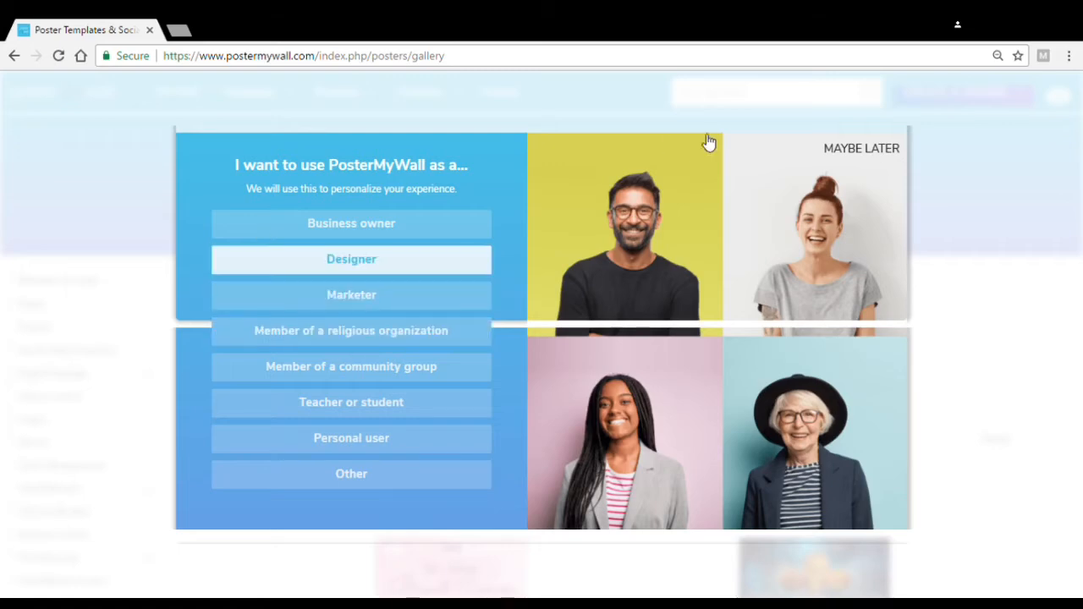
click(875, 156)
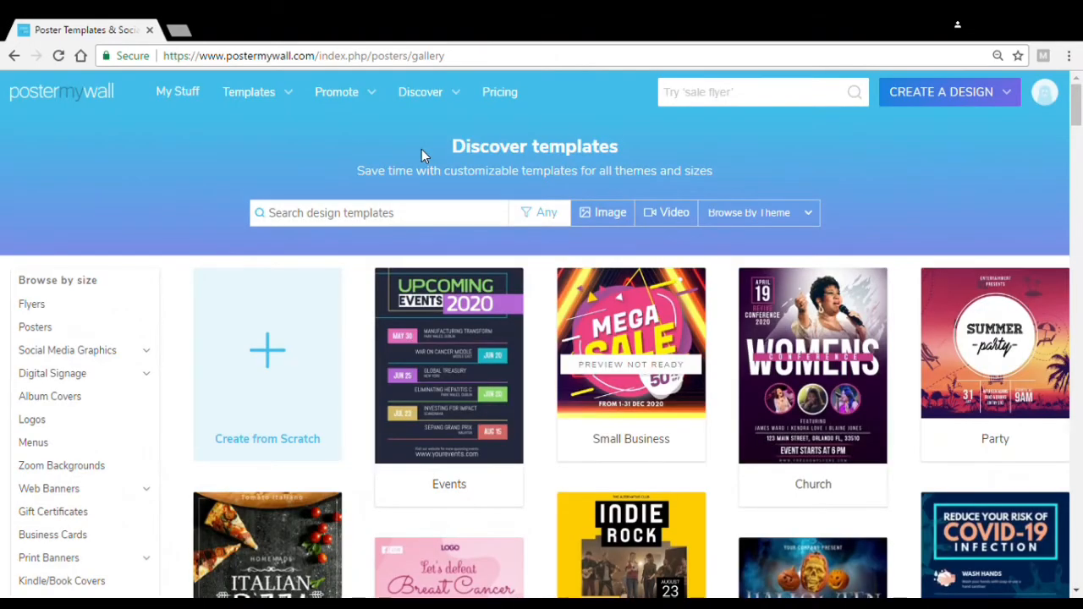
Search the design templates for 'babysitting'
click(409, 216)
text(babysit)
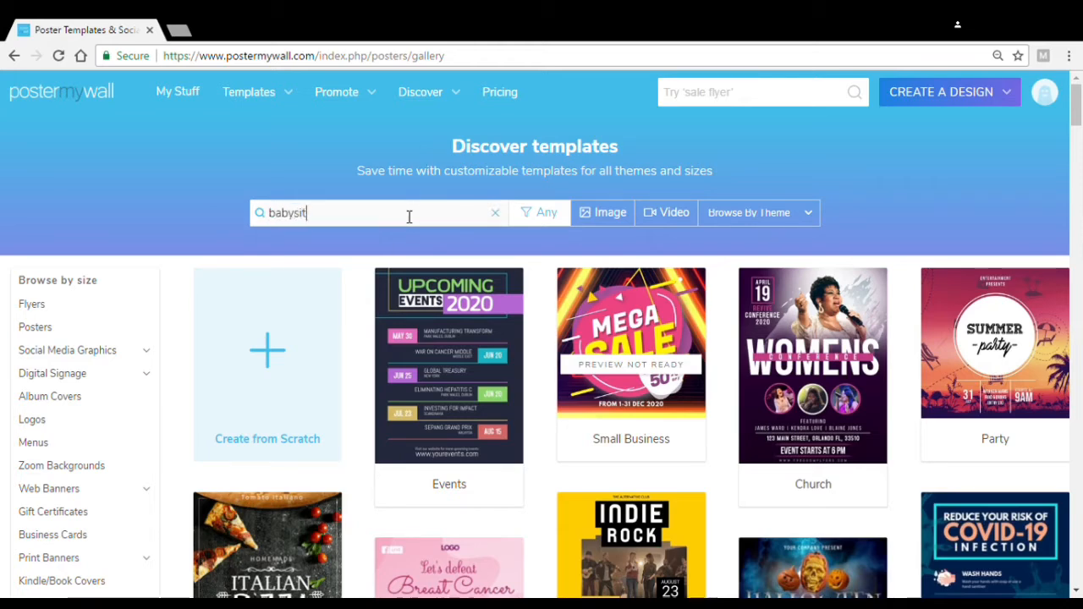
text(ting)
key(Return)
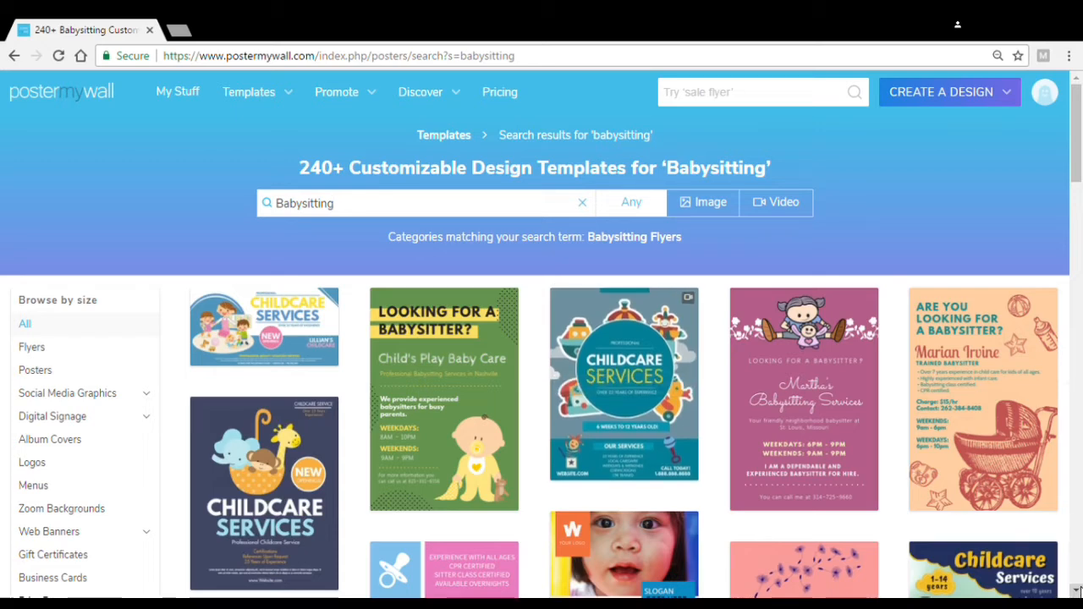
Pick the pink BABY SITTER flyer from the results and customize a copy of it
scroll(1069, 596, down, 1)
scroll(1076, 590, down, 3)
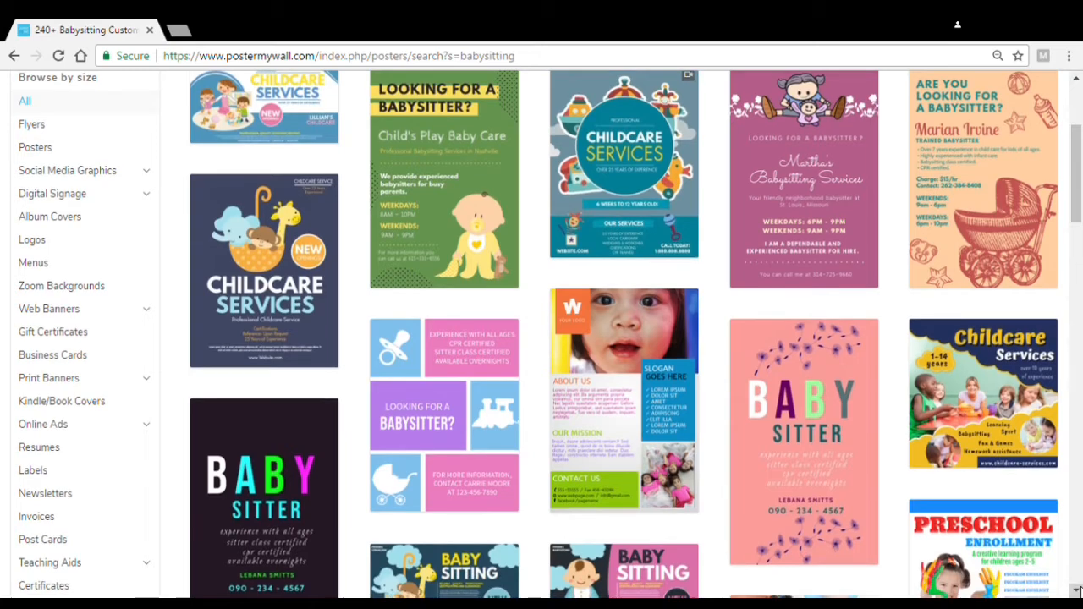
click(1076, 590)
click(854, 446)
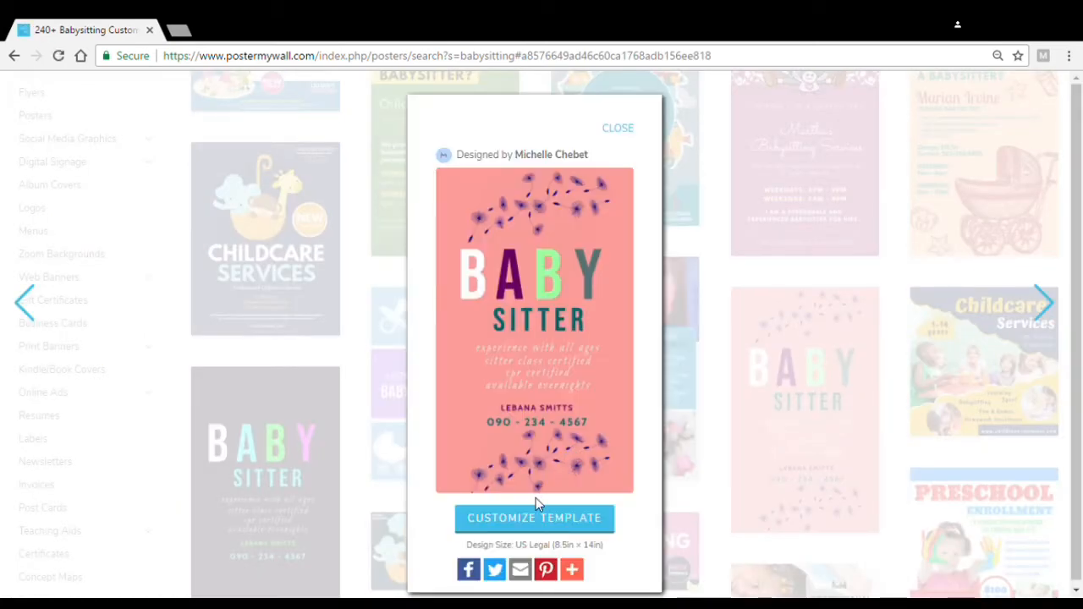
click(534, 524)
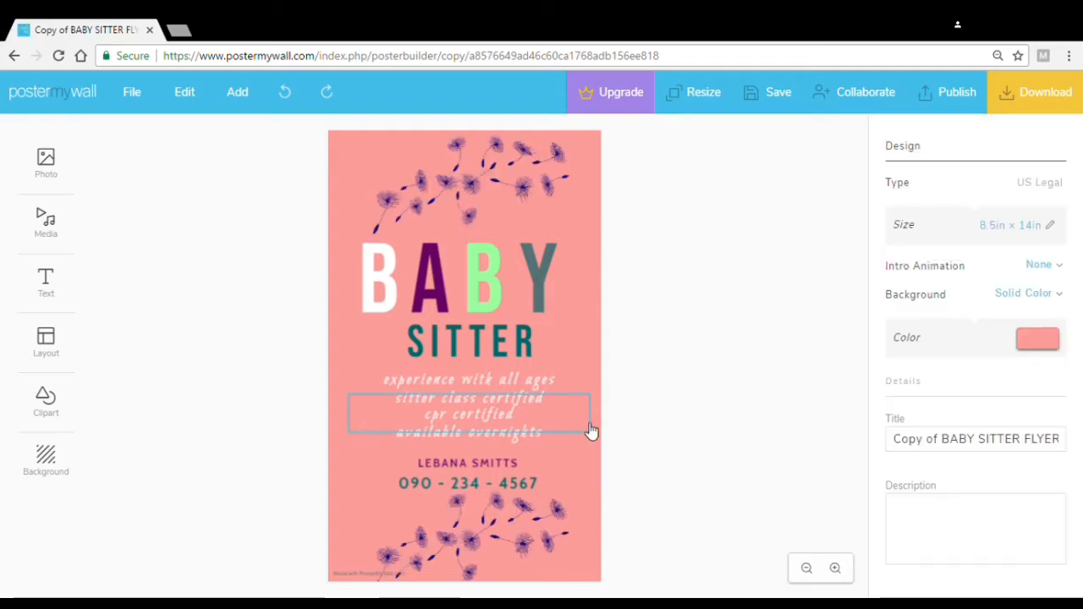
Undo the accidental removal of the name line, then reselect it to show its Cabin Bold 22 settings
click(455, 399)
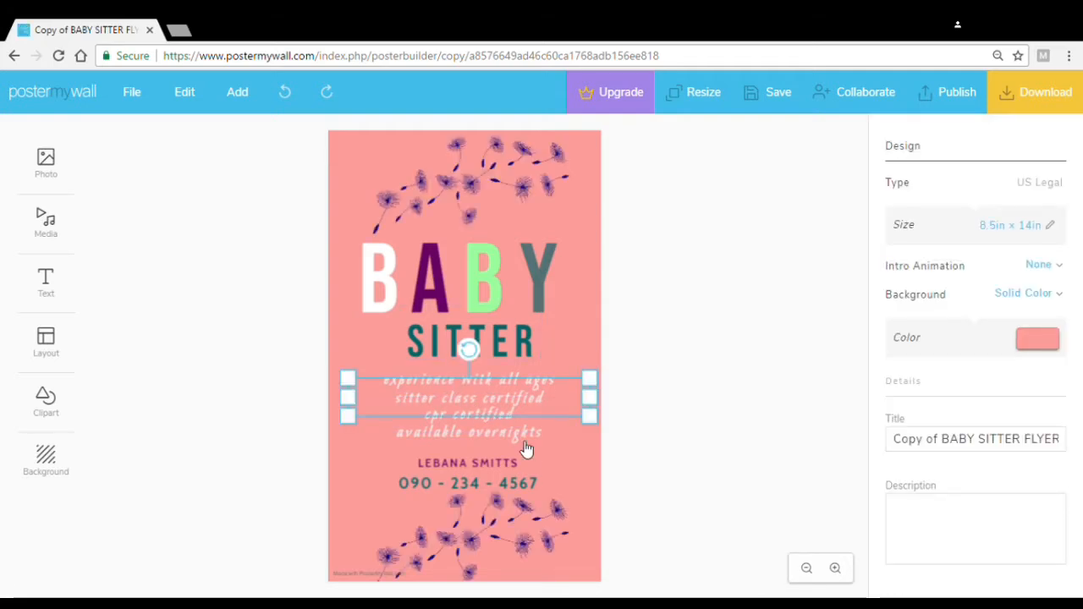
click(542, 459)
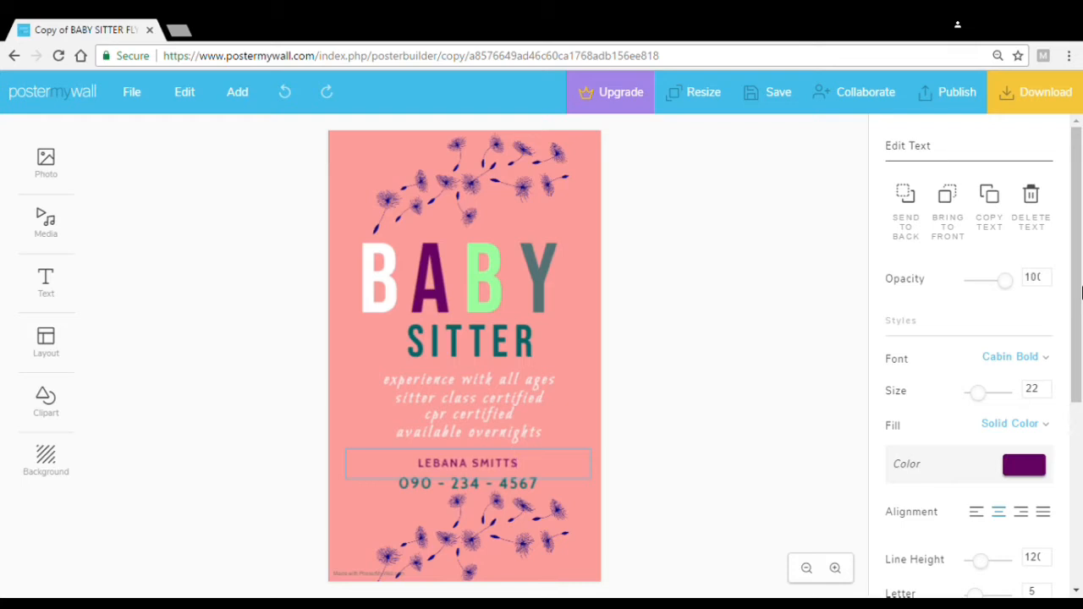
drag(1072, 361, 1077, 563)
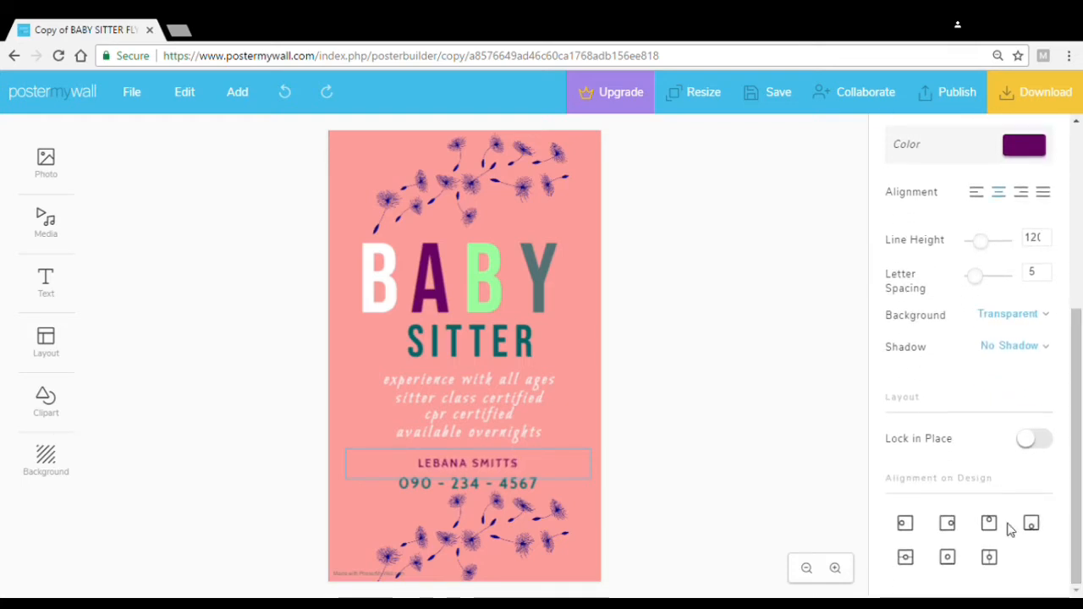
click(520, 527)
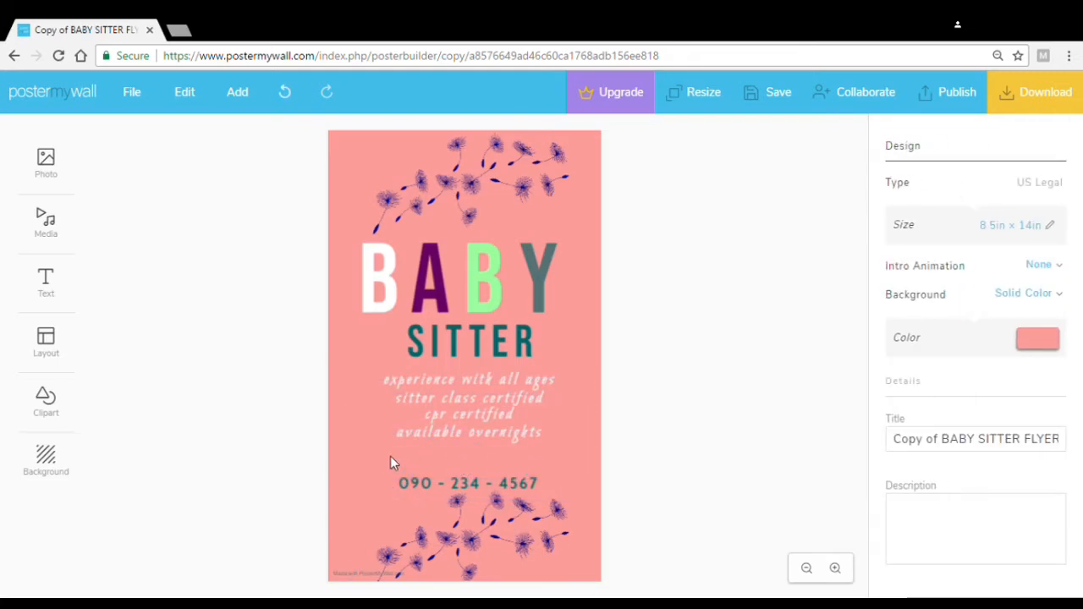
click(286, 90)
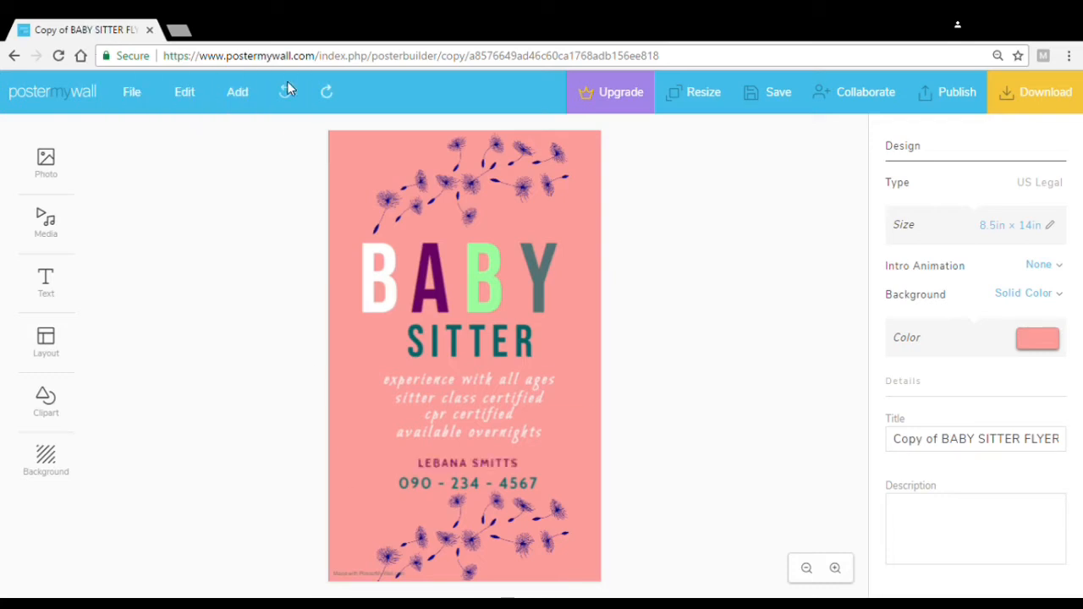
click(471, 468)
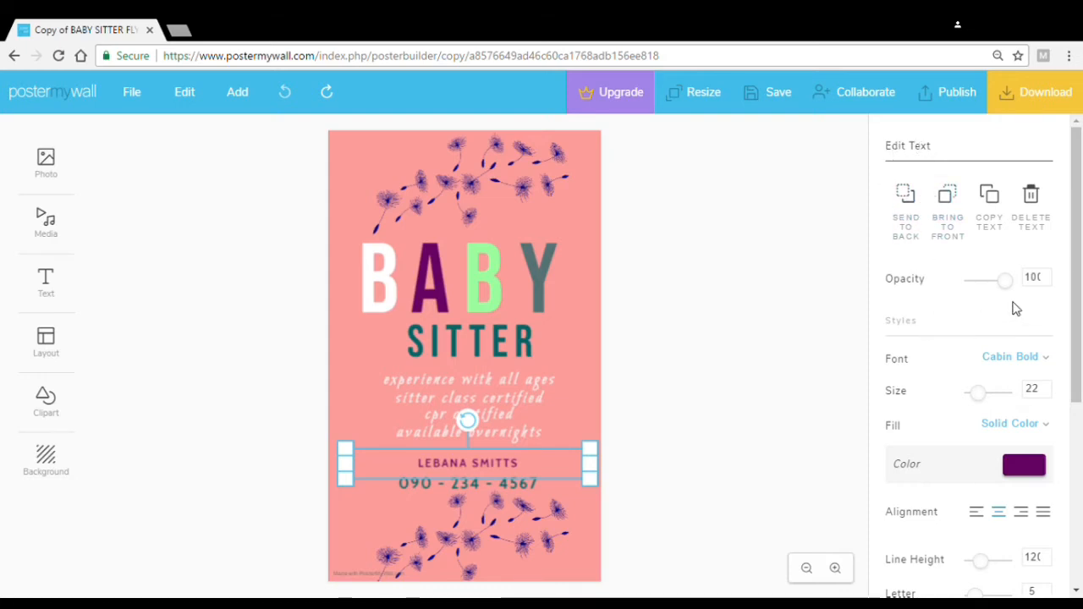
drag(1080, 330, 1080, 516)
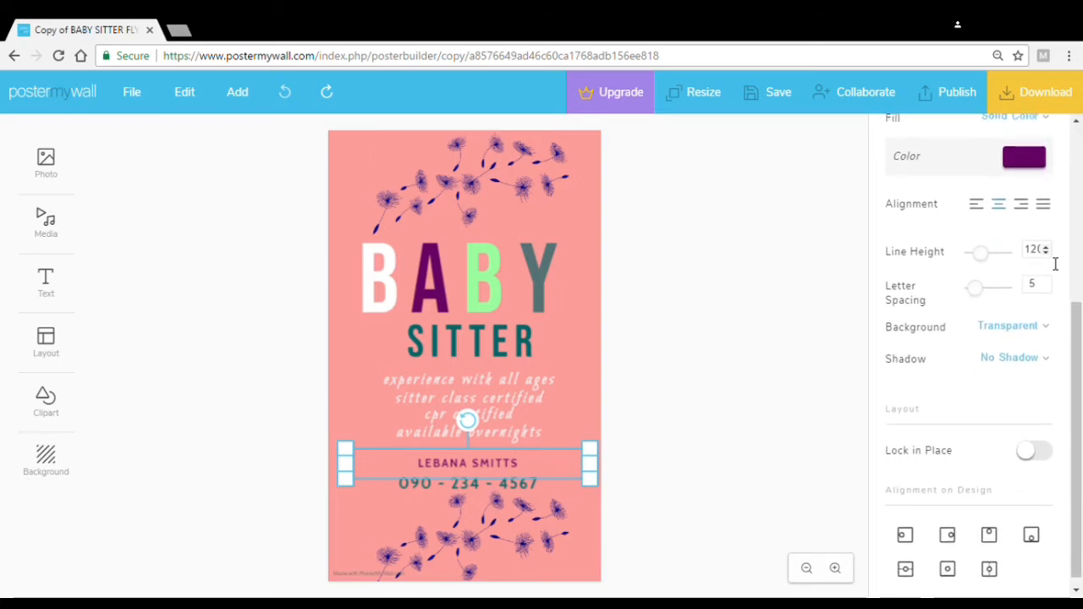
scroll(1075, 360, down, 1)
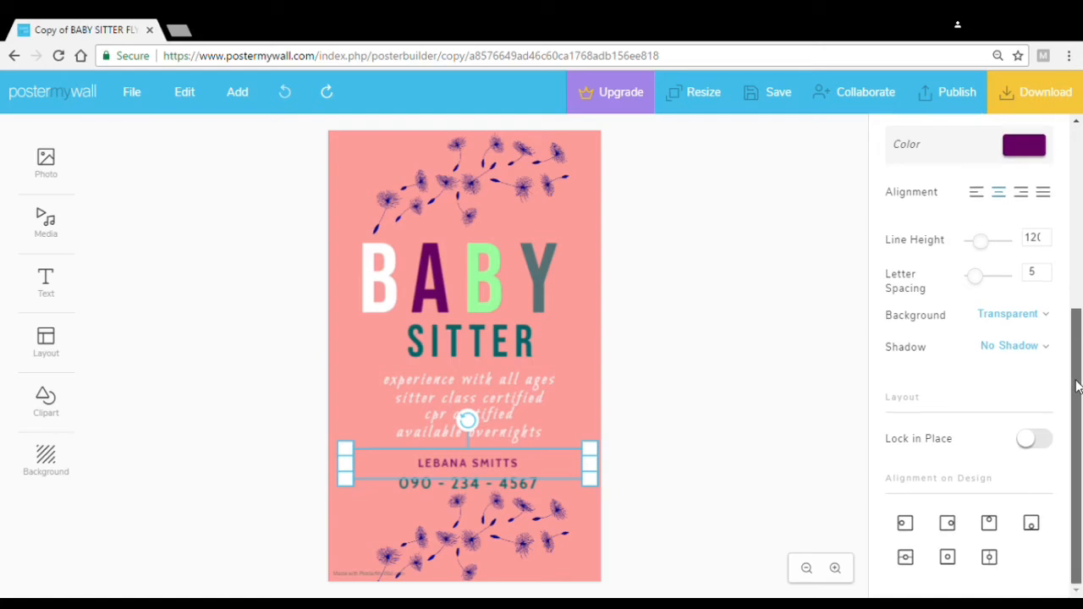
drag(1076, 355, 1081, 150)
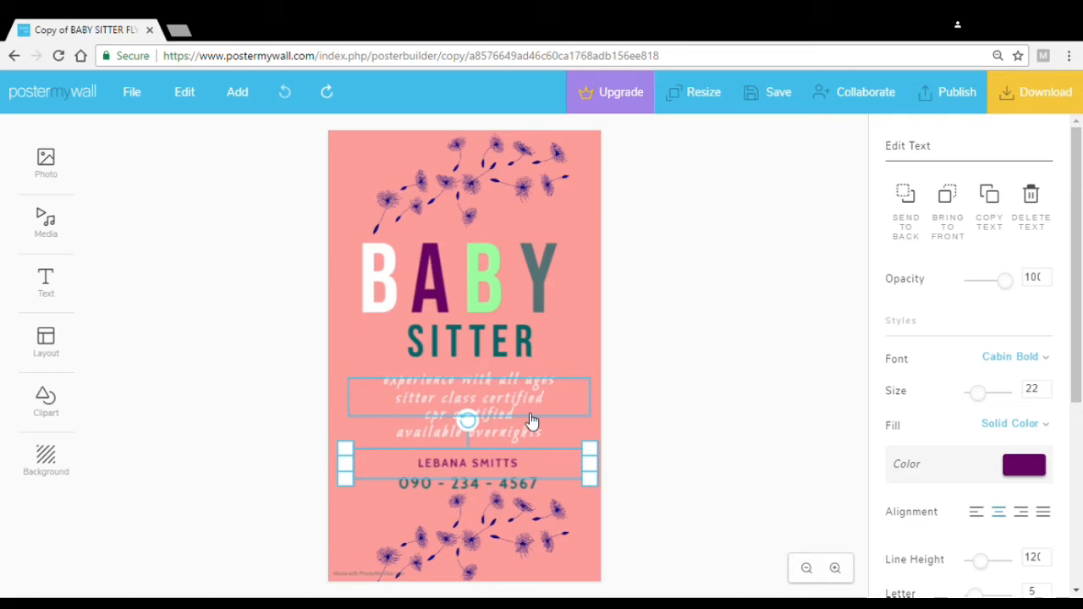
Erase the sample name on the flyer and type the babysitter's full name
click(520, 472)
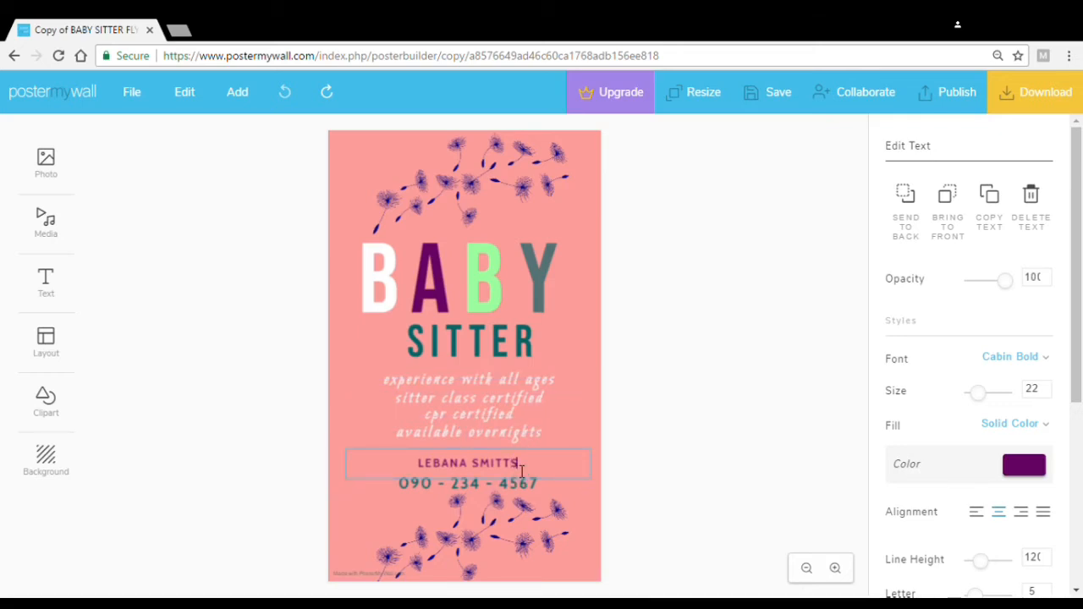
key(BackSpace)
key(BackSpace)
key(BackSpace)
key(BackSpace)
key(BackSpace)
key(BackSpace)
key(BackSpace)
key(BackSpace)
key(BackSpace)
key(BackSpace)
key(BackSpace)
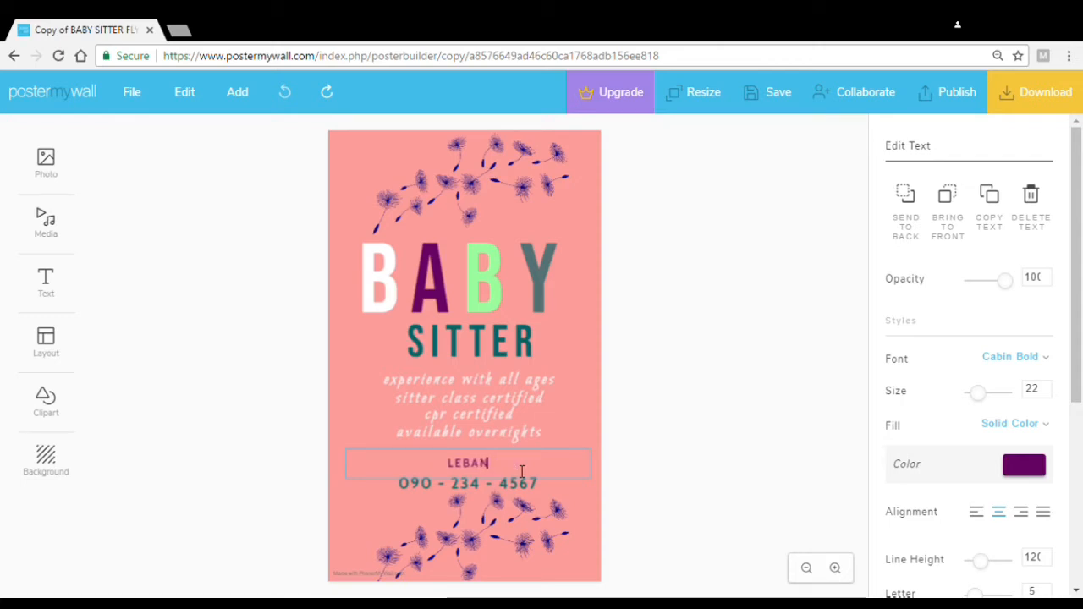
text(E)
key(BackSpace)
key(BackSpace)
key(BackSpace)
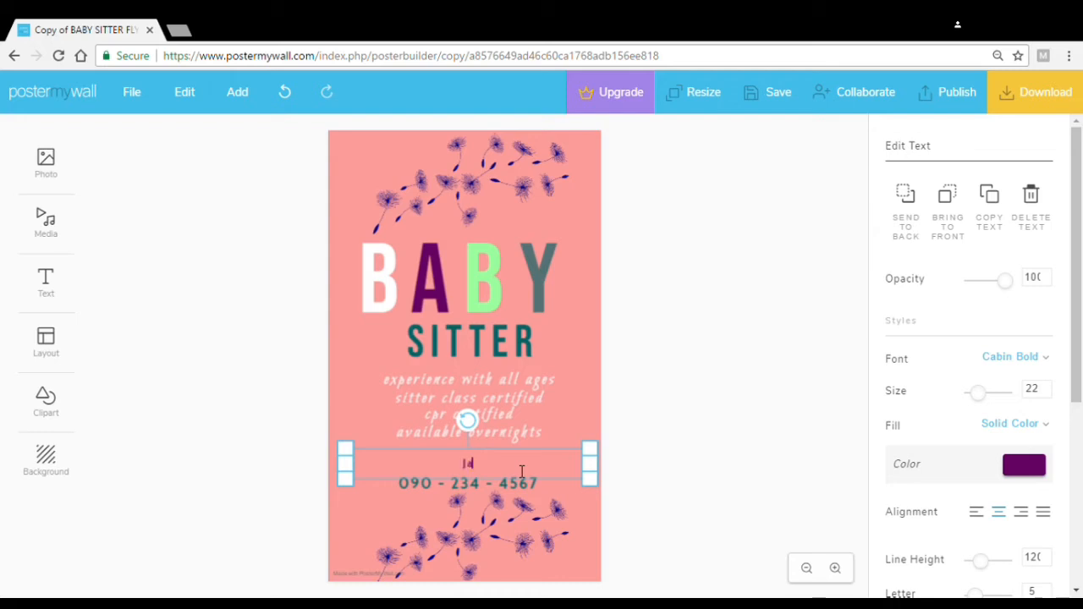
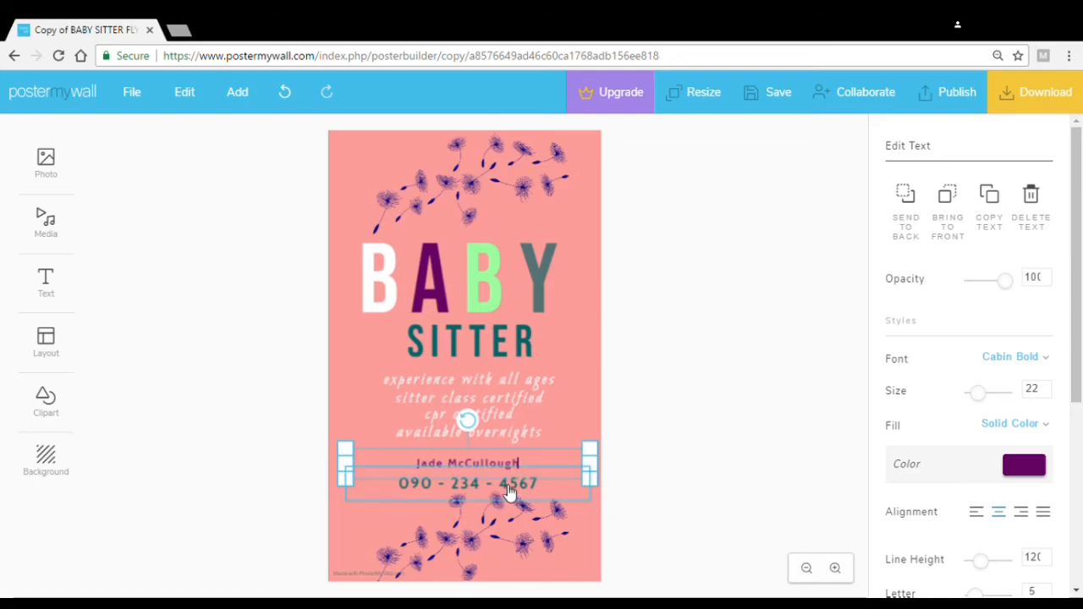
Replace the sample phone number with the babysitter's own number, then deselect the text
click(508, 491)
click(509, 492)
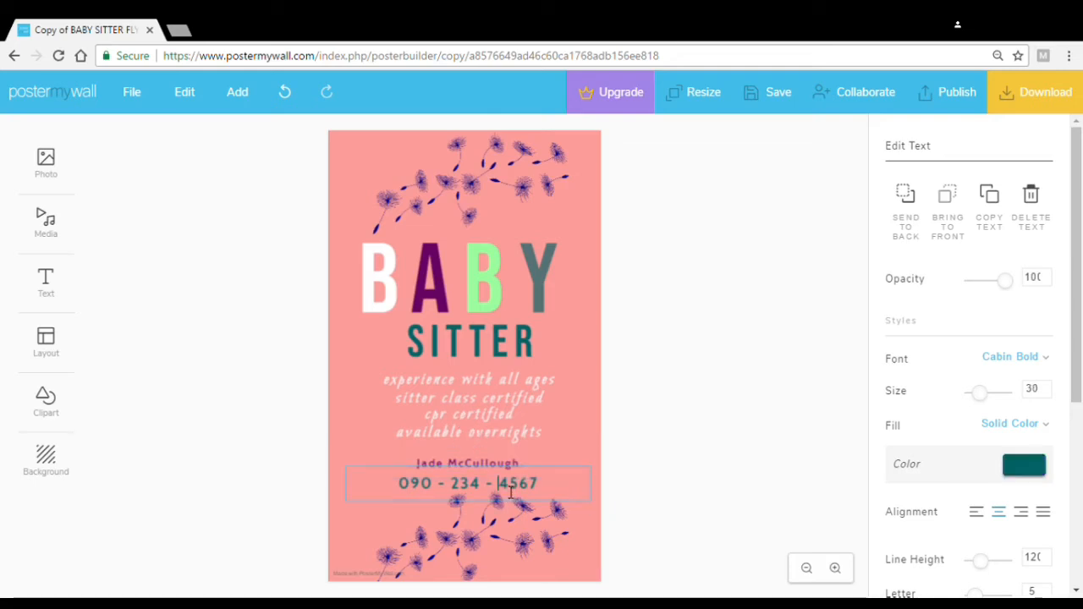
key(BackSpace)
key(BackSpace)
key(BackSpace)
key(BackSpace)
key(BackSpace)
key(BackSpace)
key(BackSpace)
key(BackSpace)
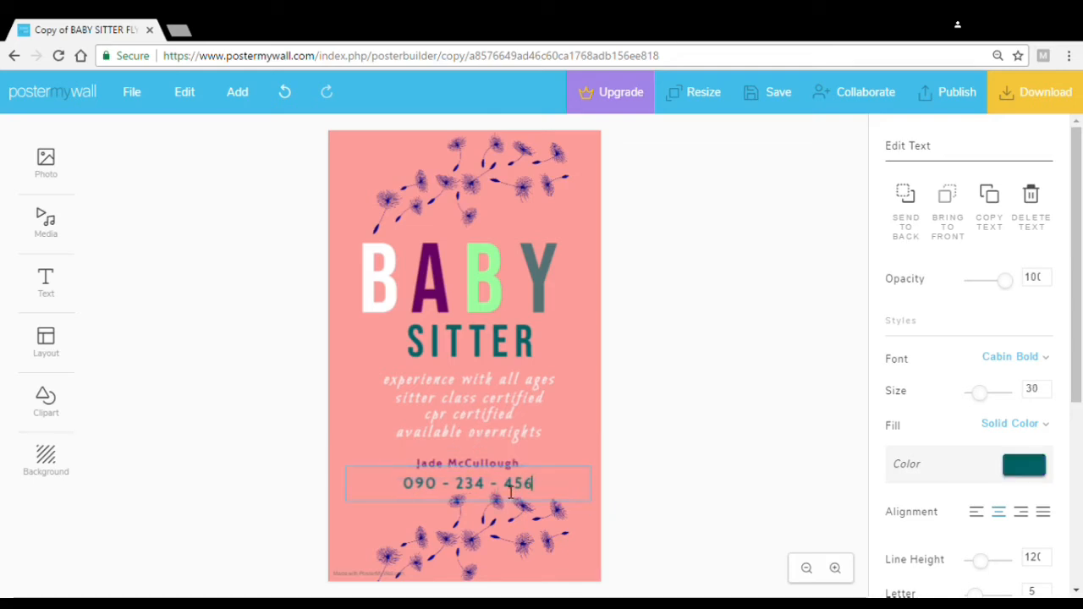
key(BackSpace)
key(BackSpace)
key(BackSpace)
key(BackSpace)
key(BackSpace)
key(BackSpace)
key(BackSpace)
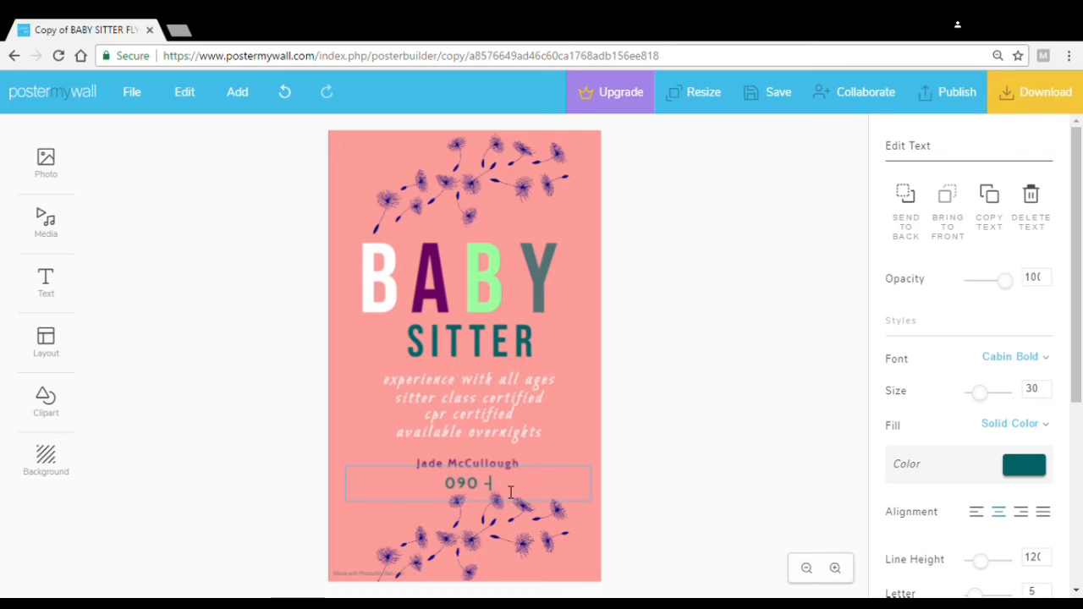
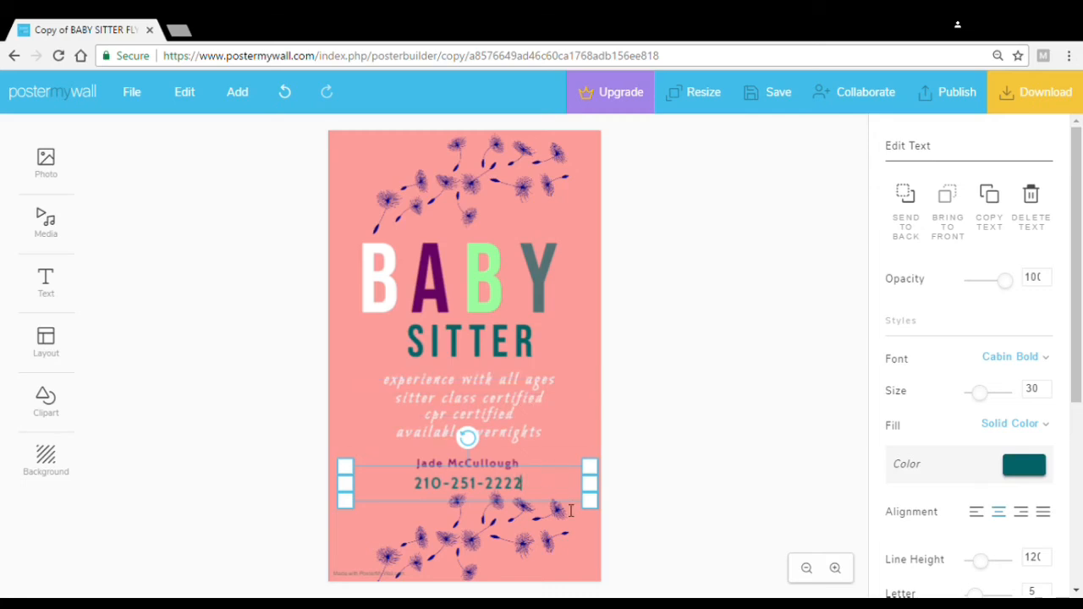
click(698, 416)
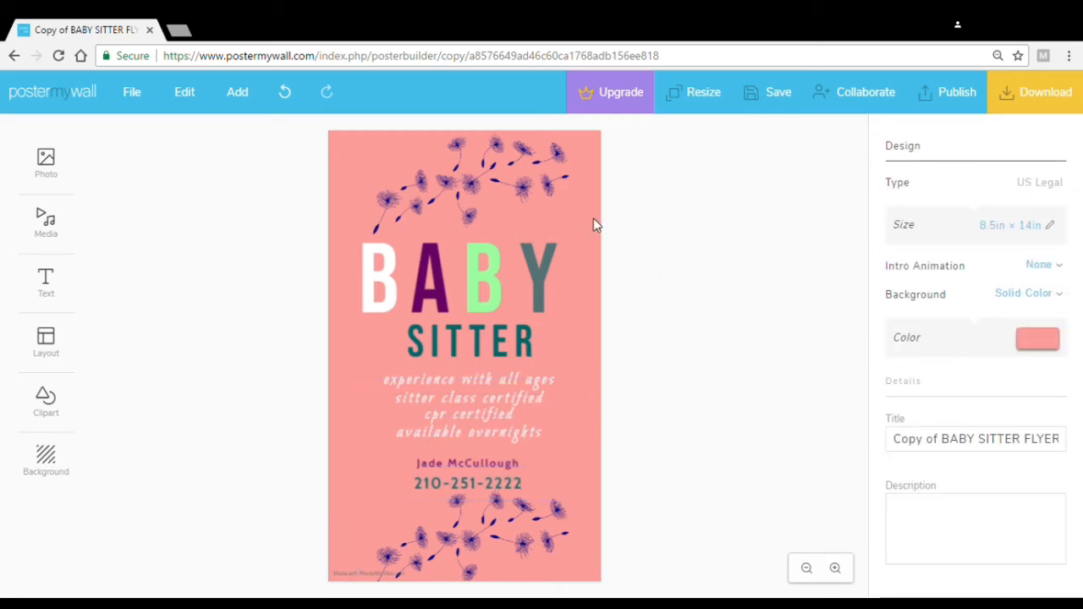
Set the flyer background to the purple preset, then lighten it to hex bf75bf
click(1043, 344)
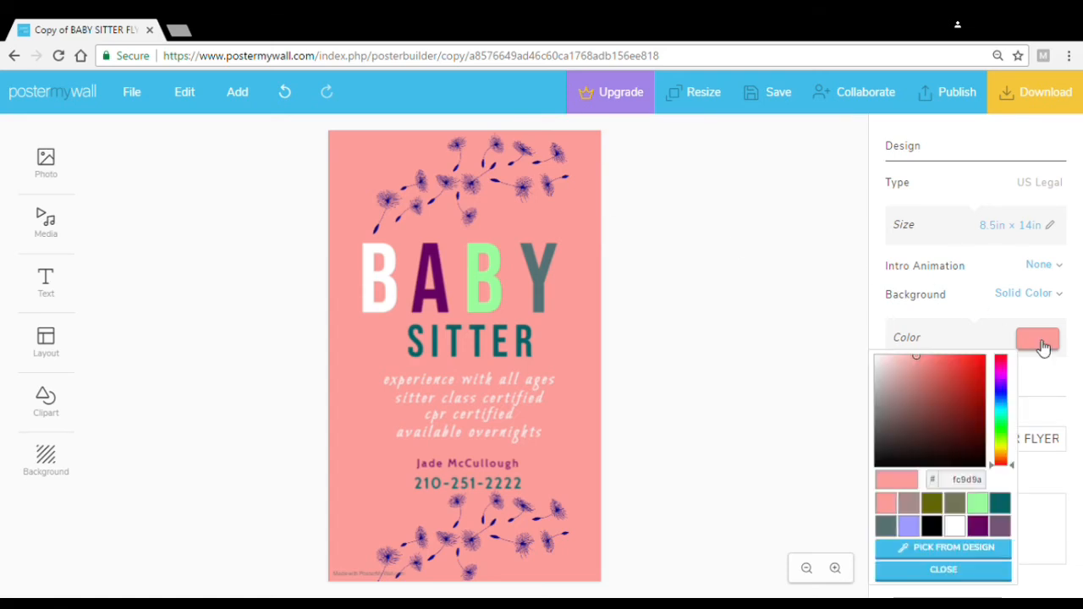
click(977, 526)
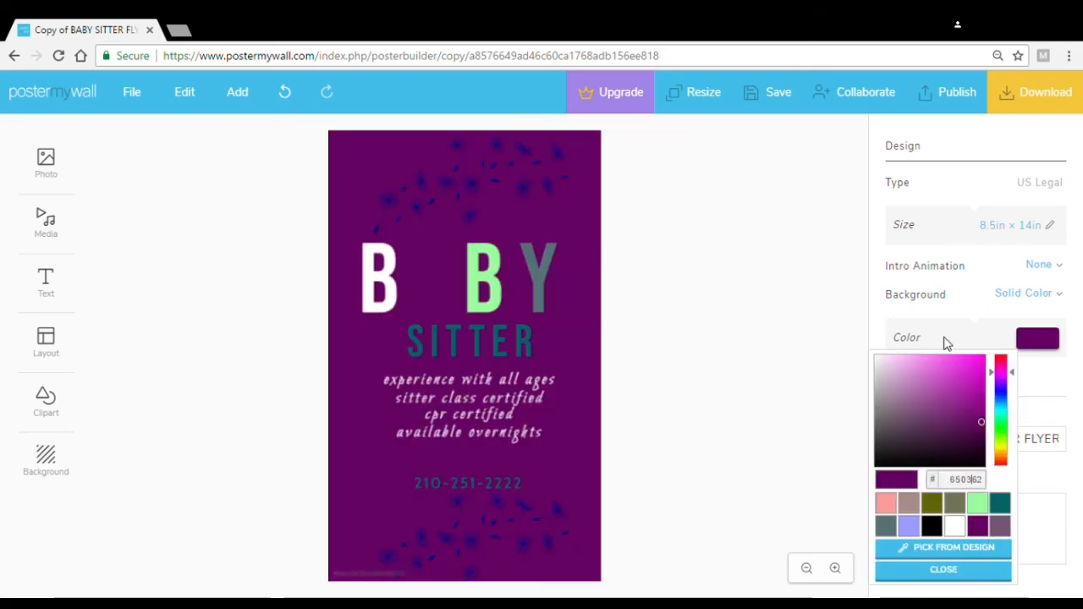
click(898, 365)
mouse_move(911, 377)
mouse_down()
mouse_move(927, 389)
mouse_move(914, 416)
mouse_move(936, 407)
mouse_up()
mouse_move(936, 401)
mouse_down()
mouse_move(749, 336)
mouse_move(964, 370)
mouse_move(919, 392)
mouse_move(930, 395)
mouse_up()
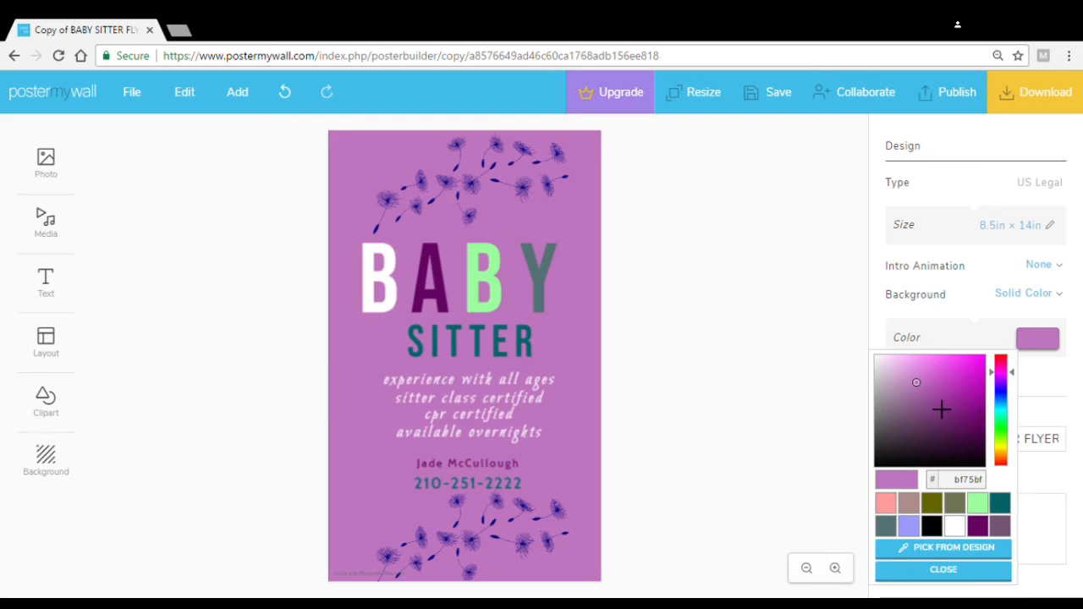
click(820, 362)
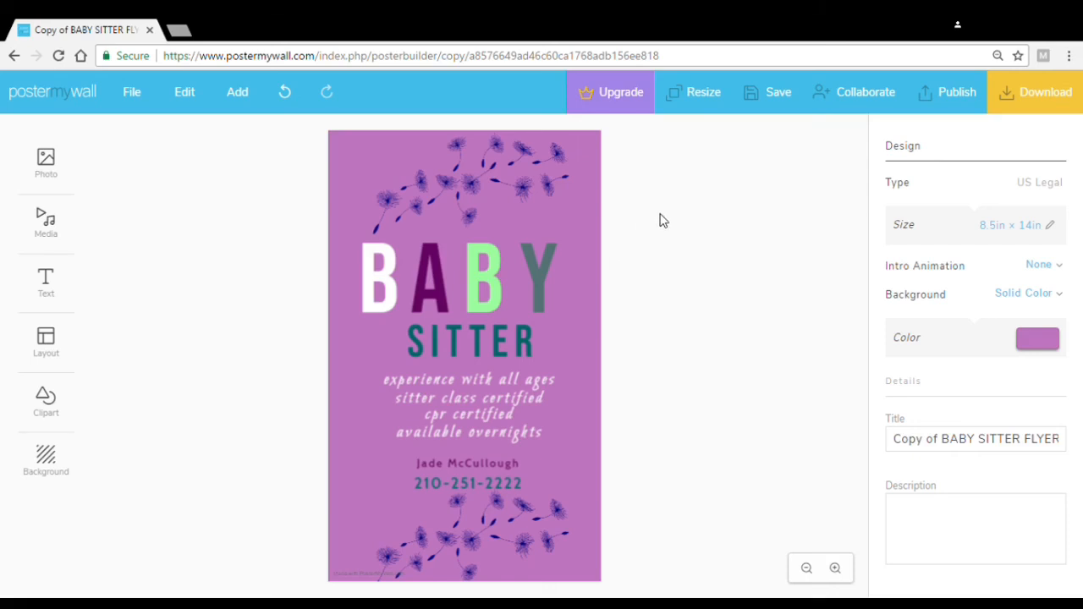
Download the flyer as the free Basic Image JPG
click(1015, 109)
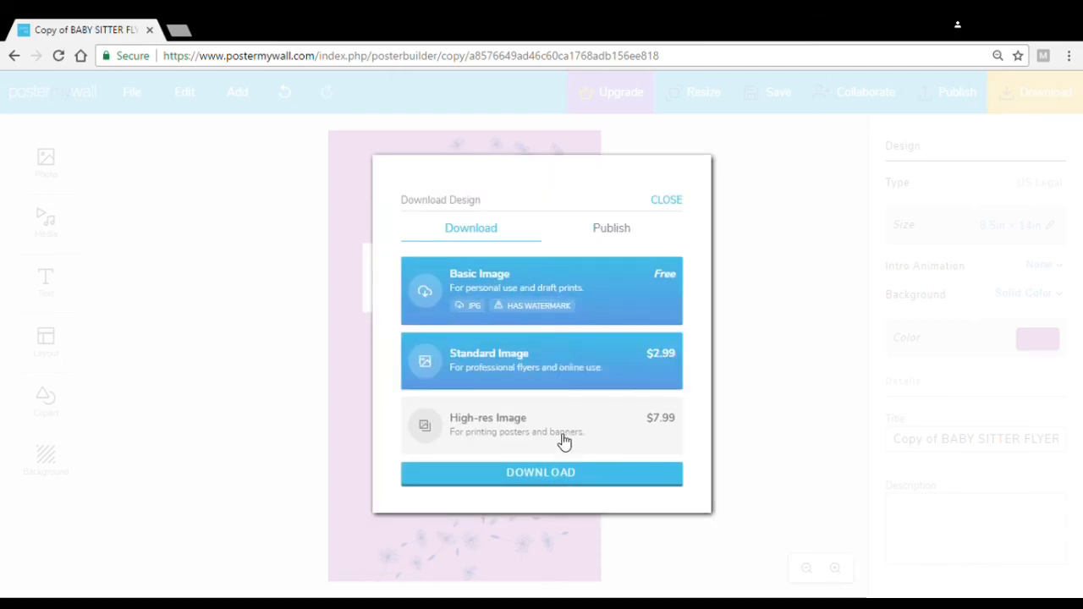
click(539, 475)
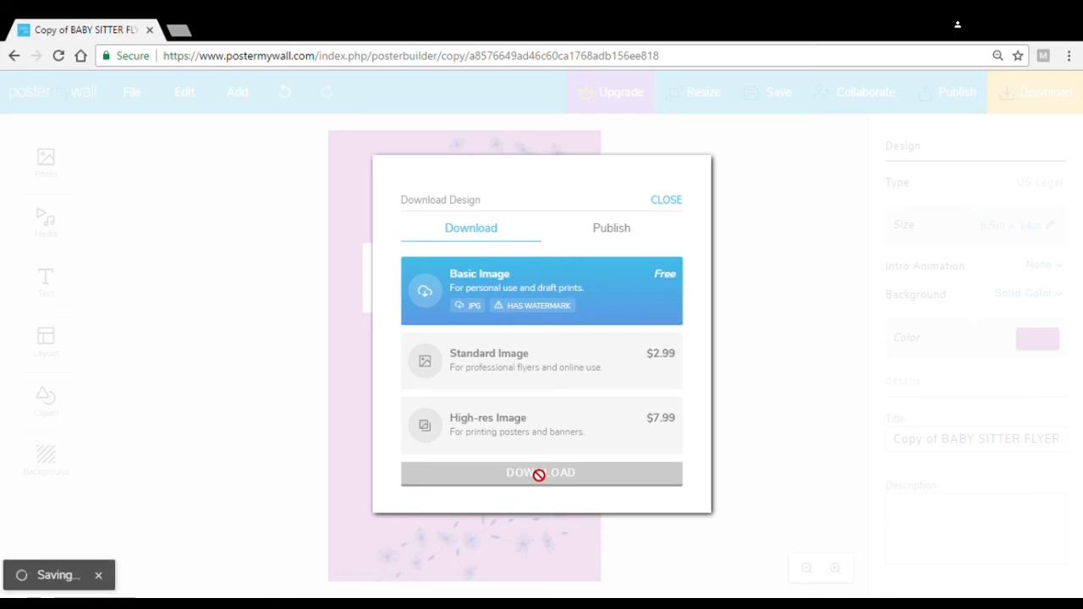